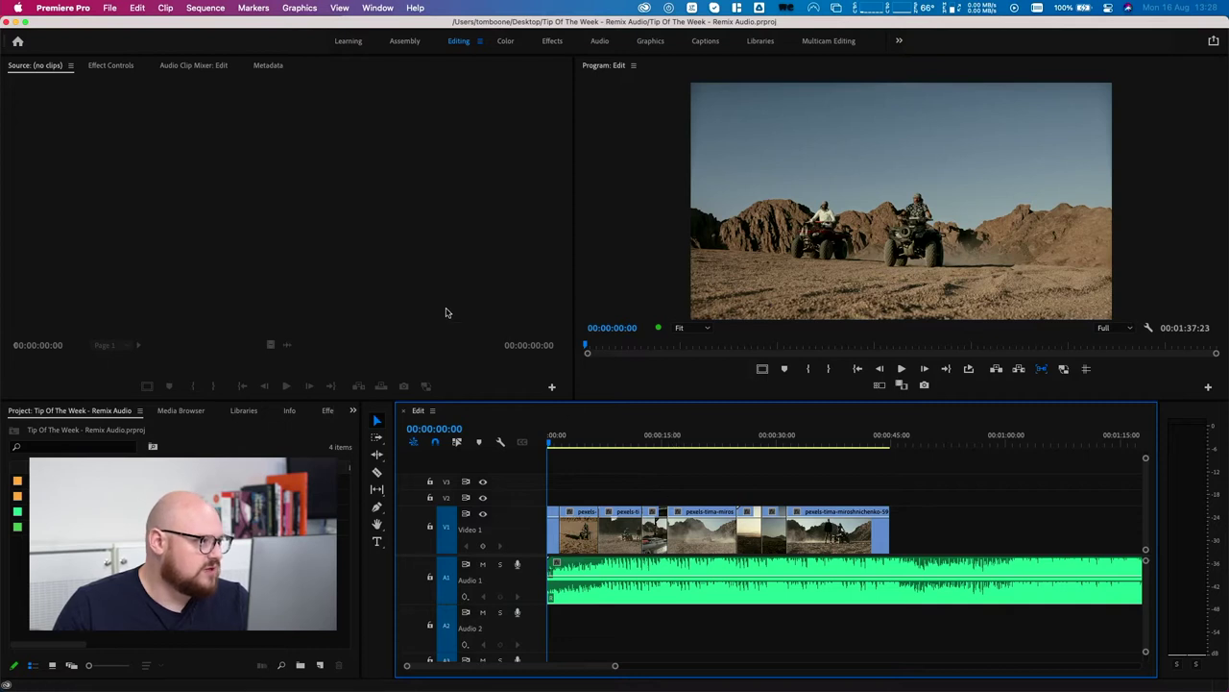
Send the entire sequence to Adobe Audition through Dynamic Link, saving it in the project's Adobe Audition Interchange folder
click(137, 7)
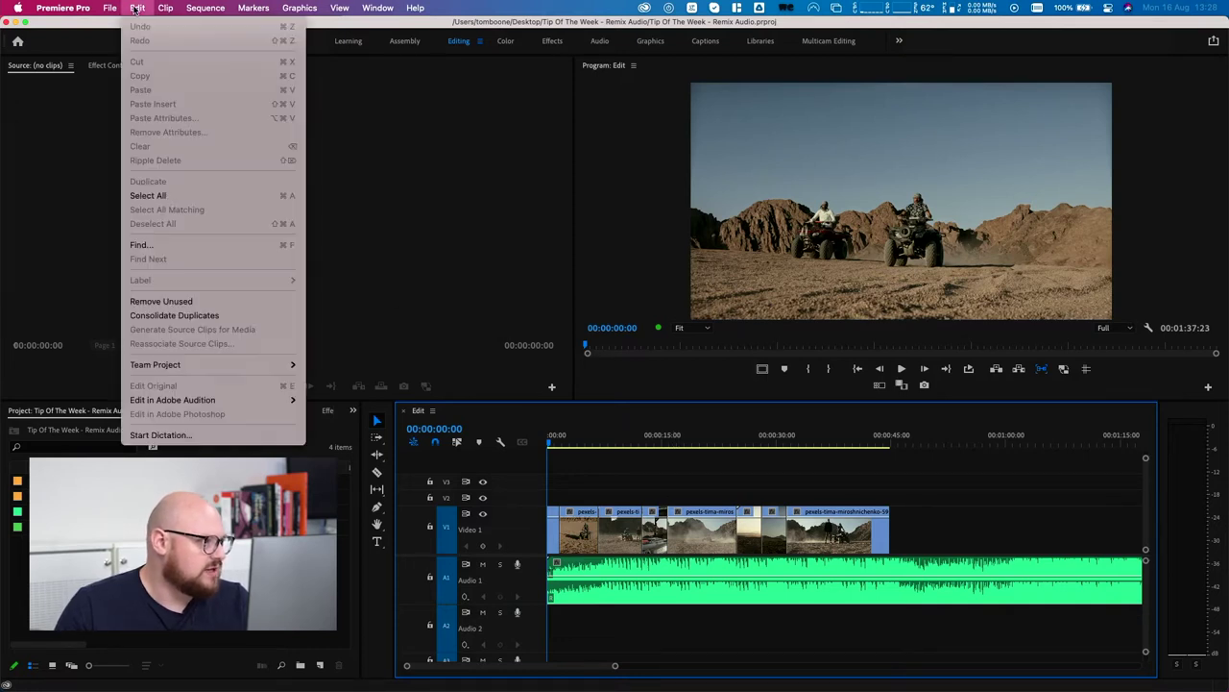
mouse_move(235, 399)
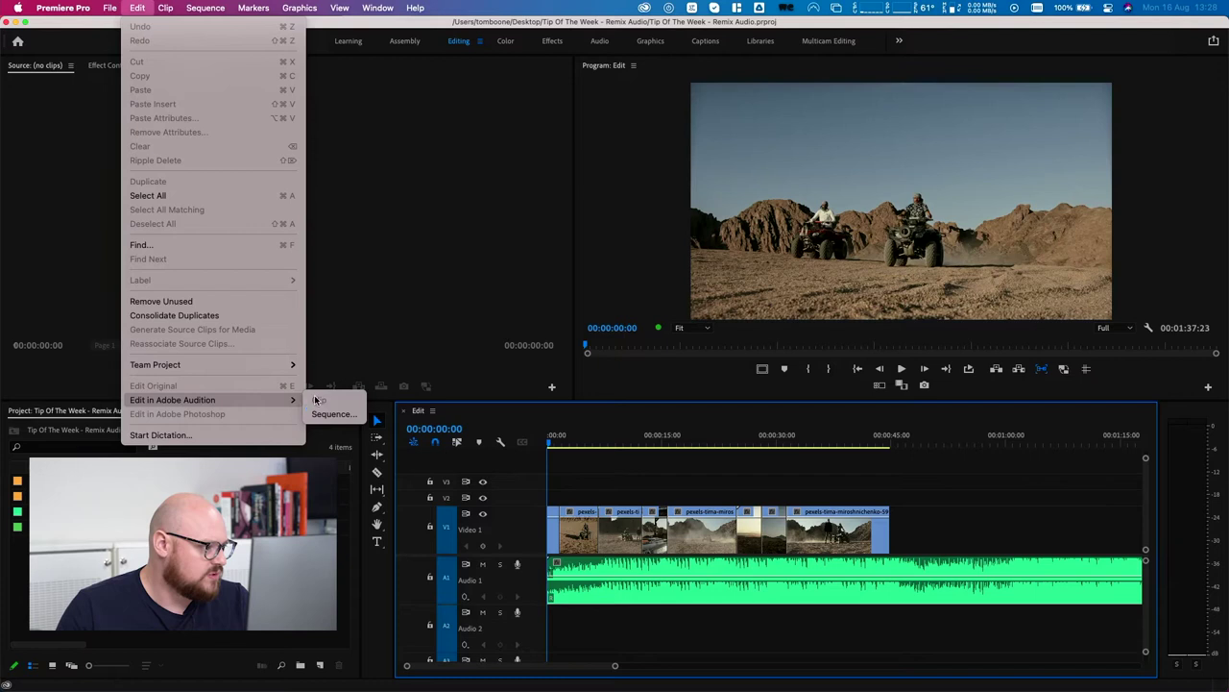
click(335, 414)
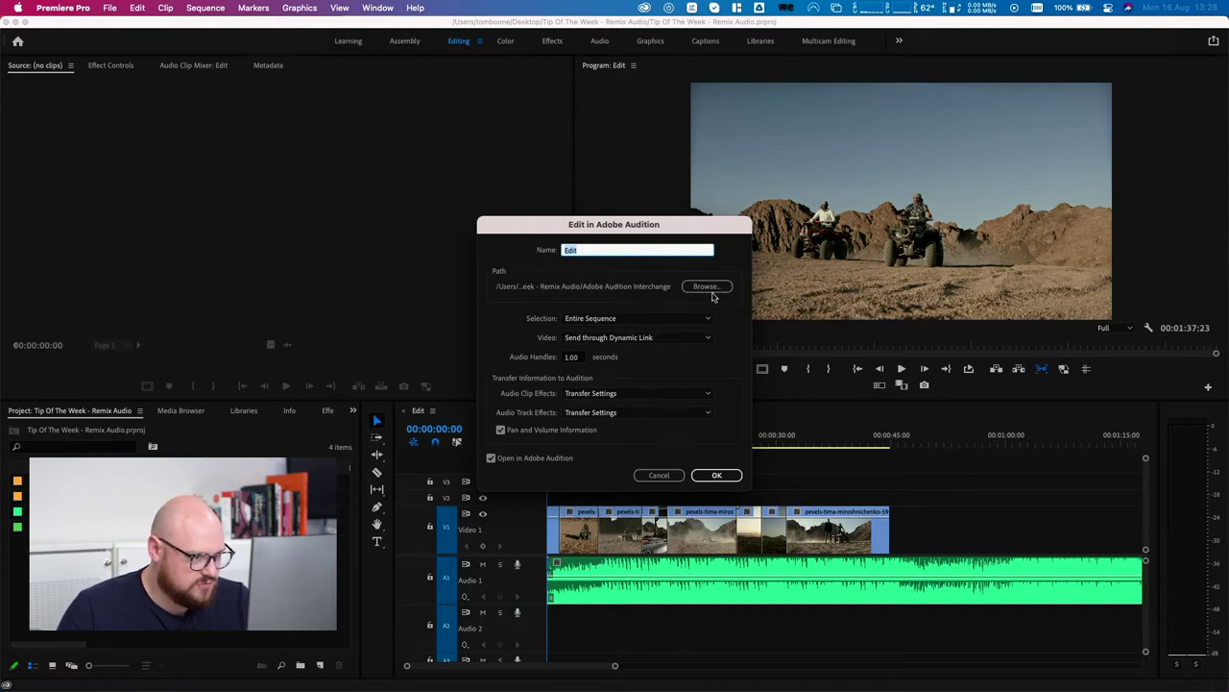
click(710, 287)
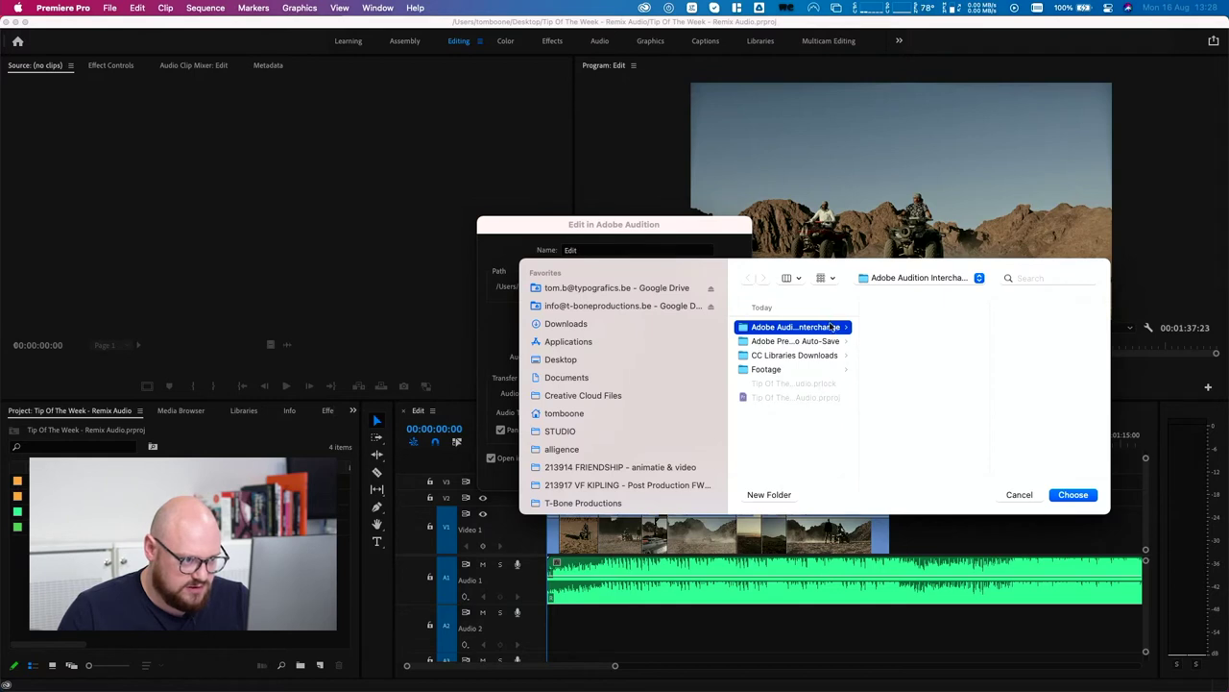
click(1072, 496)
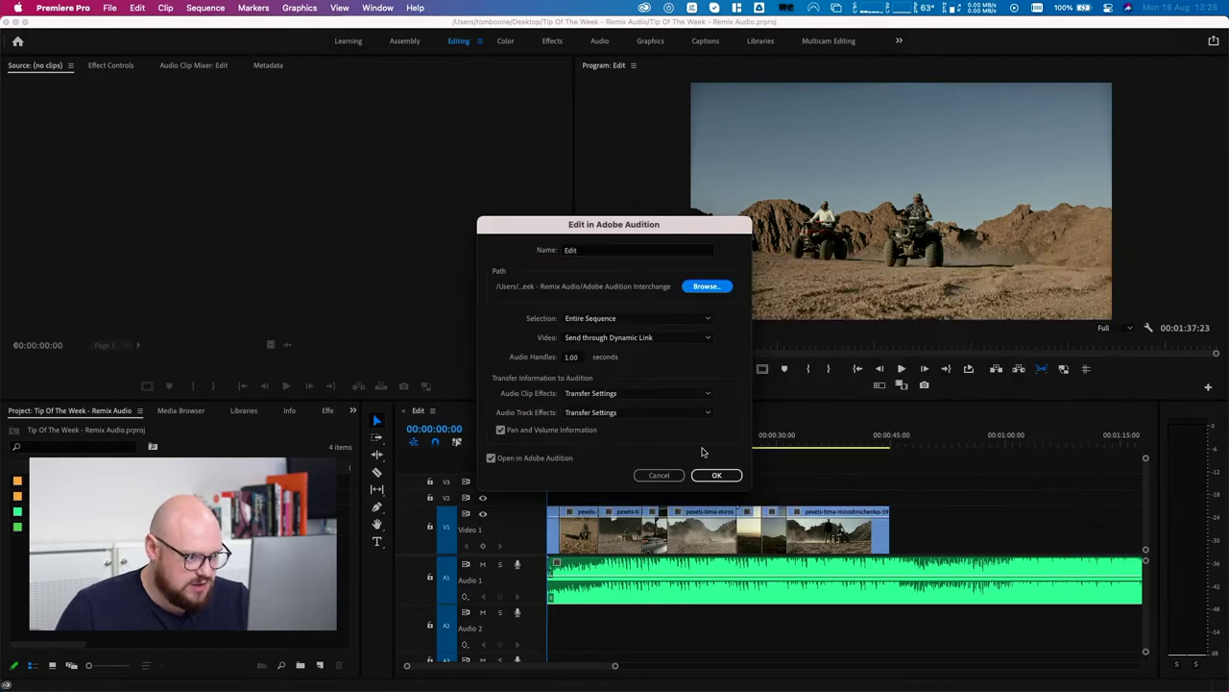
click(712, 477)
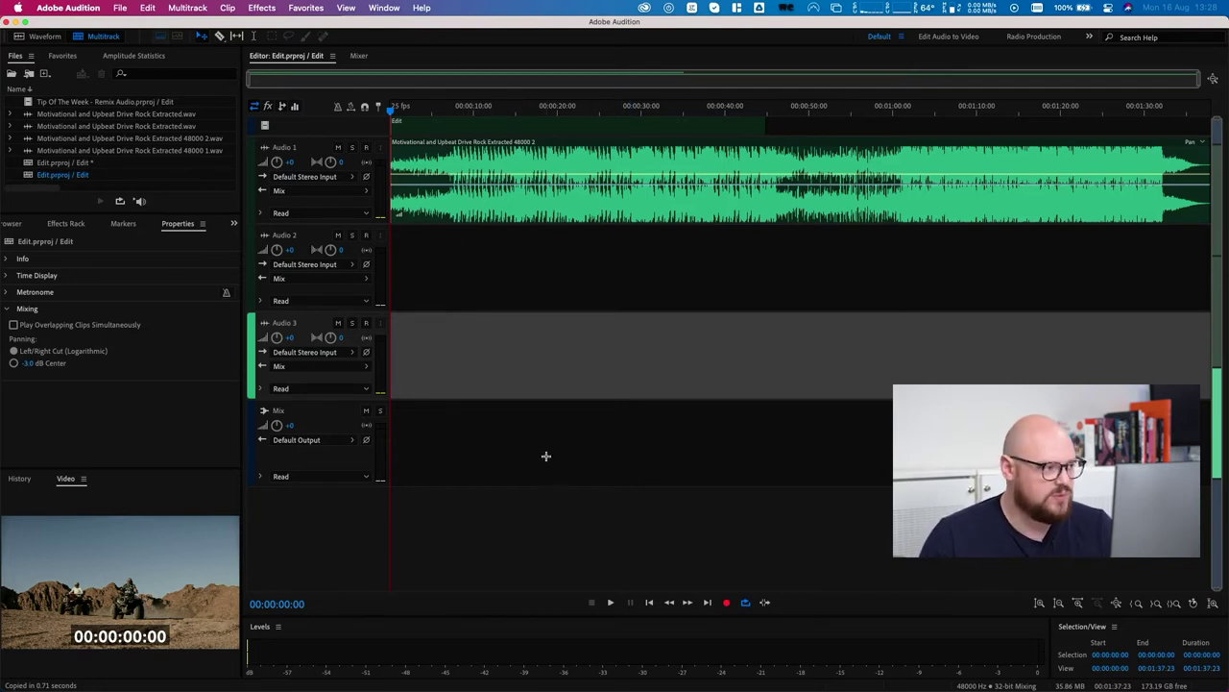
Enable Remix on the music clip on Audio 1 with a target duration of 00:00:45:00
click(536, 197)
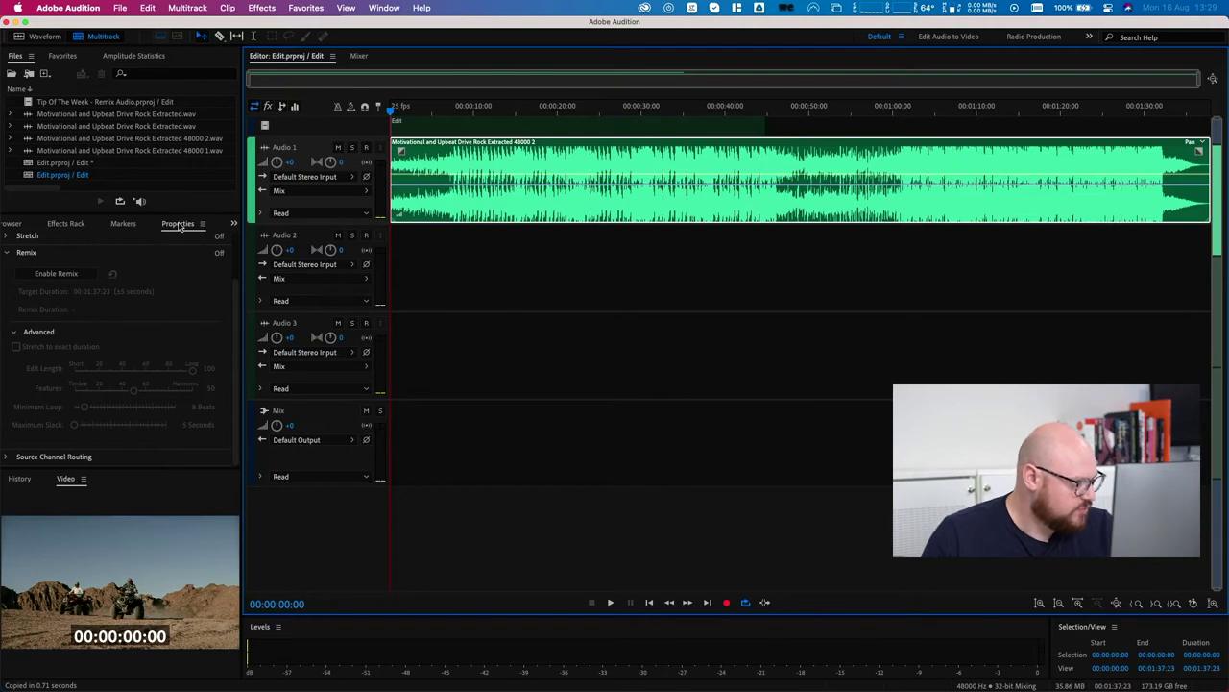
click(384, 8)
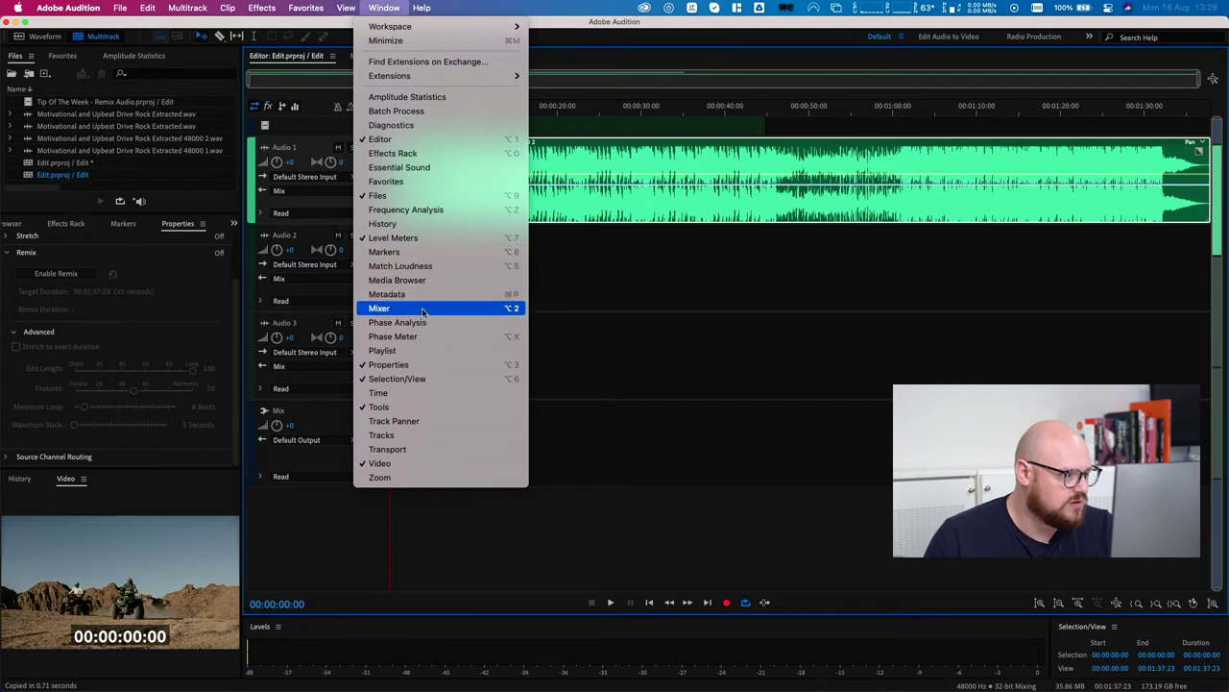
click(171, 304)
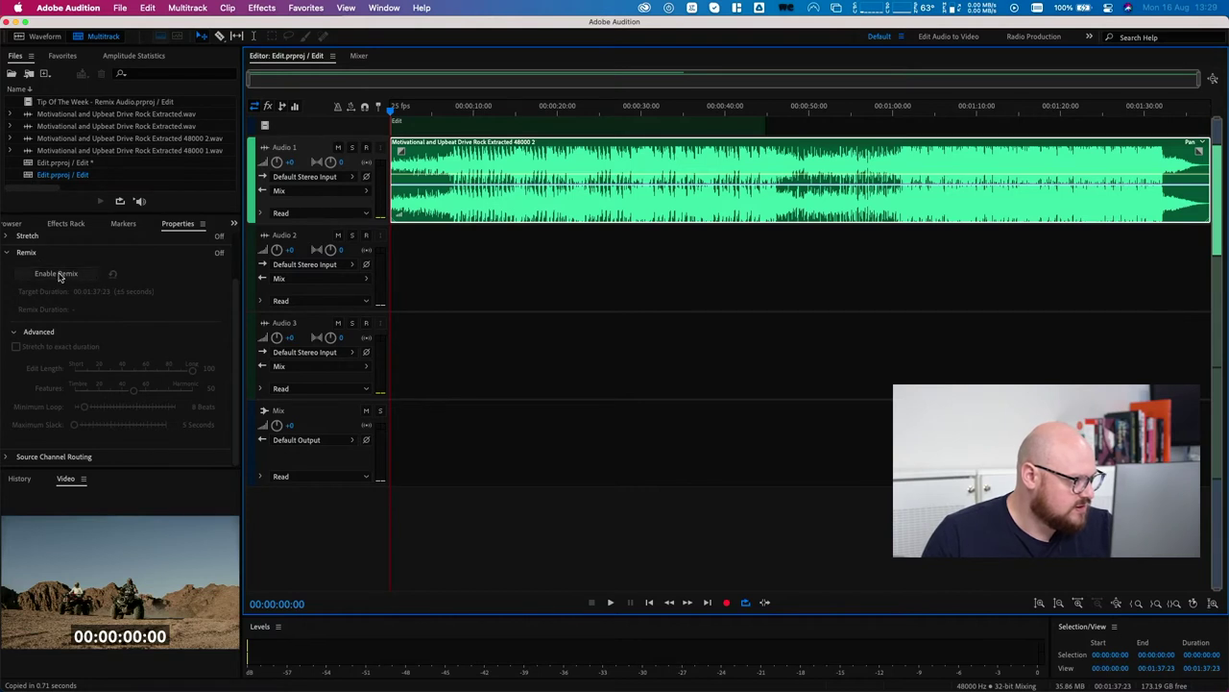
click(60, 275)
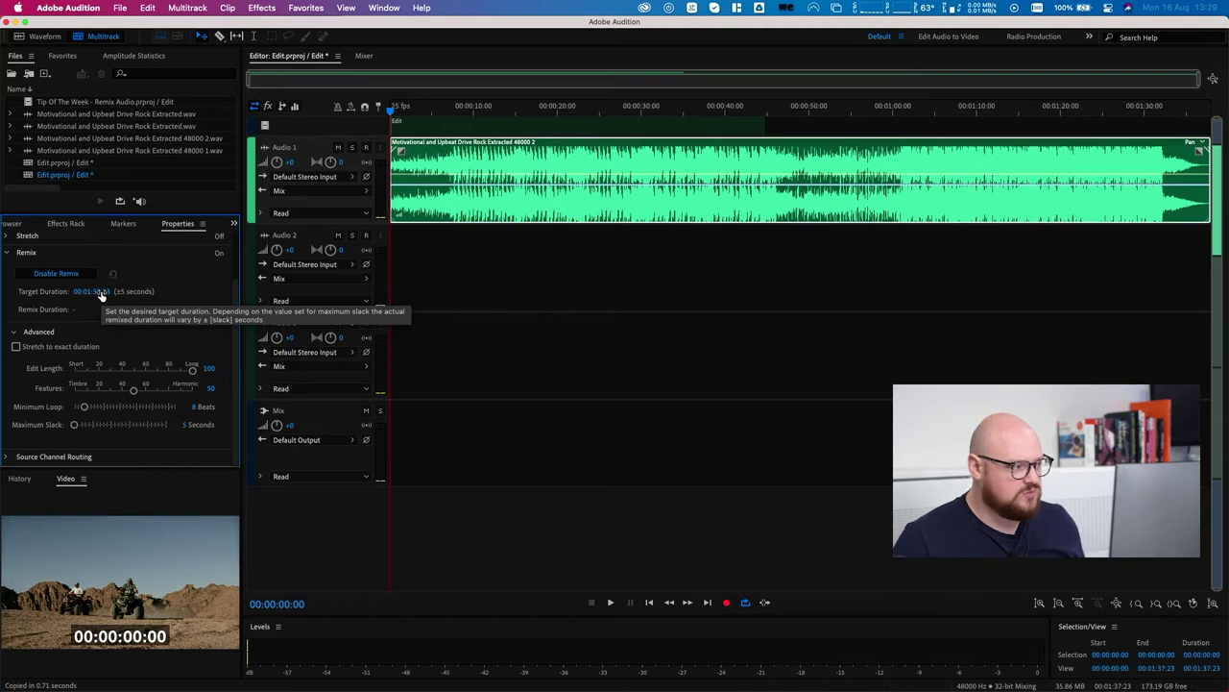
drag(103, 296, 71, 301)
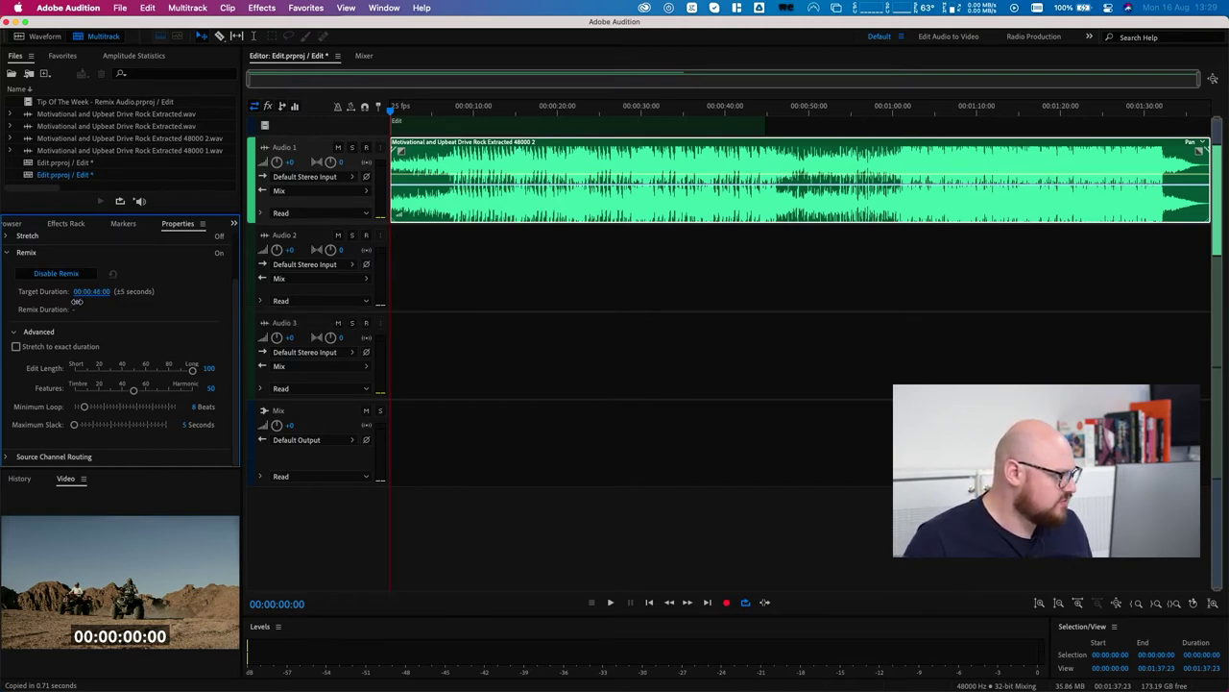
drag(76, 301, 77, 304)
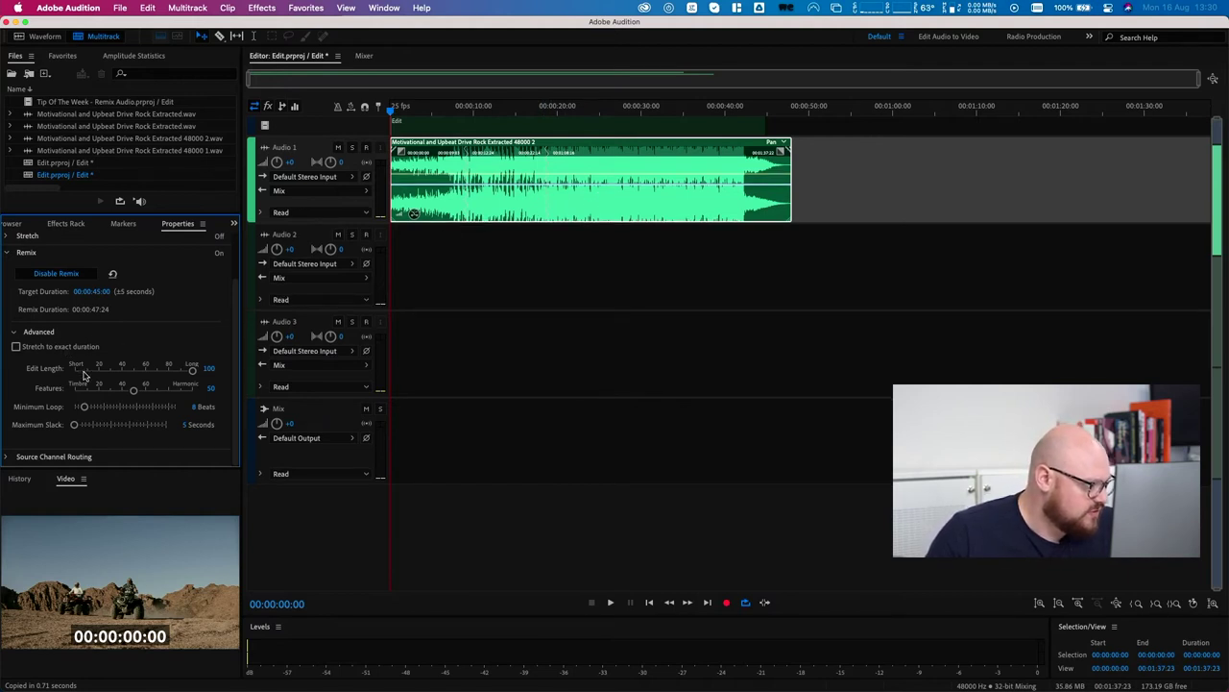
Set the remix Edit Length to 50 and play the music from about 7 seconds to check the transition
drag(194, 373, 135, 376)
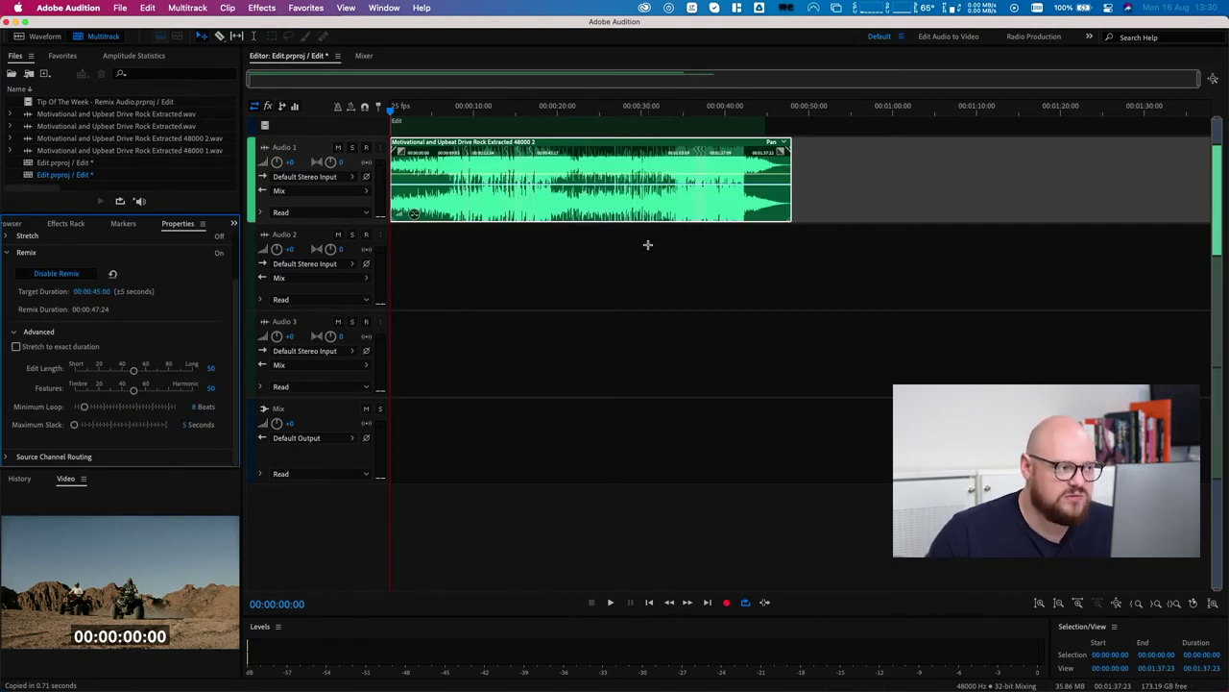
drag(465, 113, 451, 113)
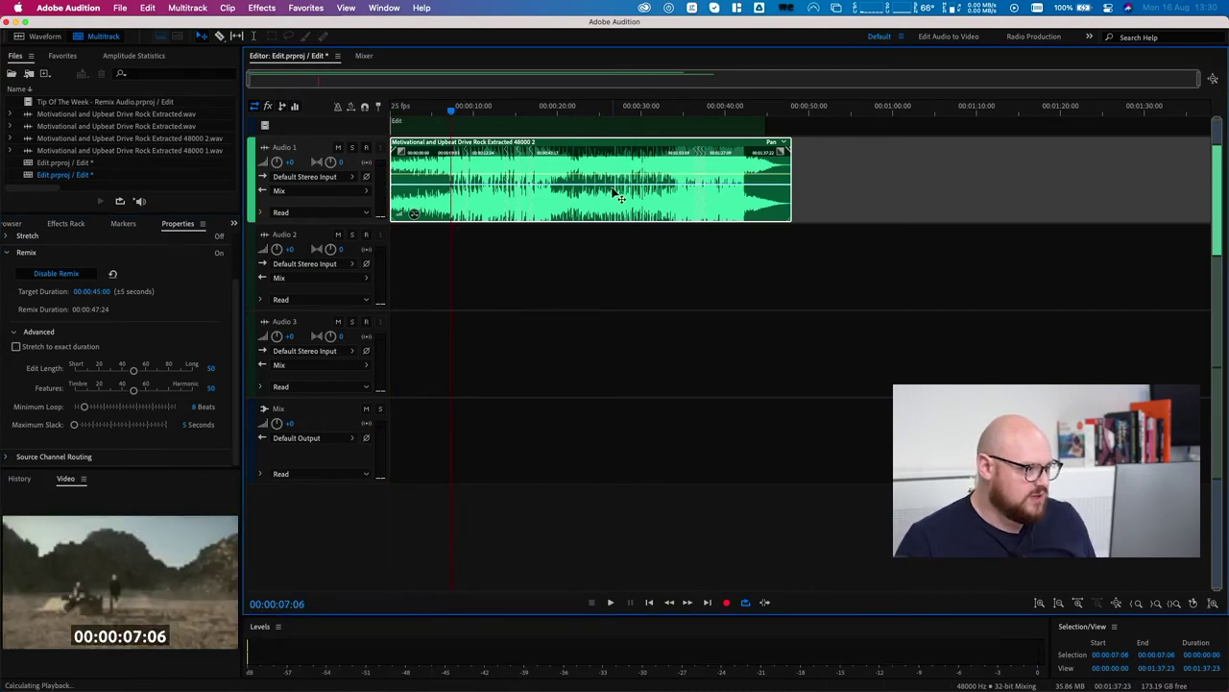
key(space)
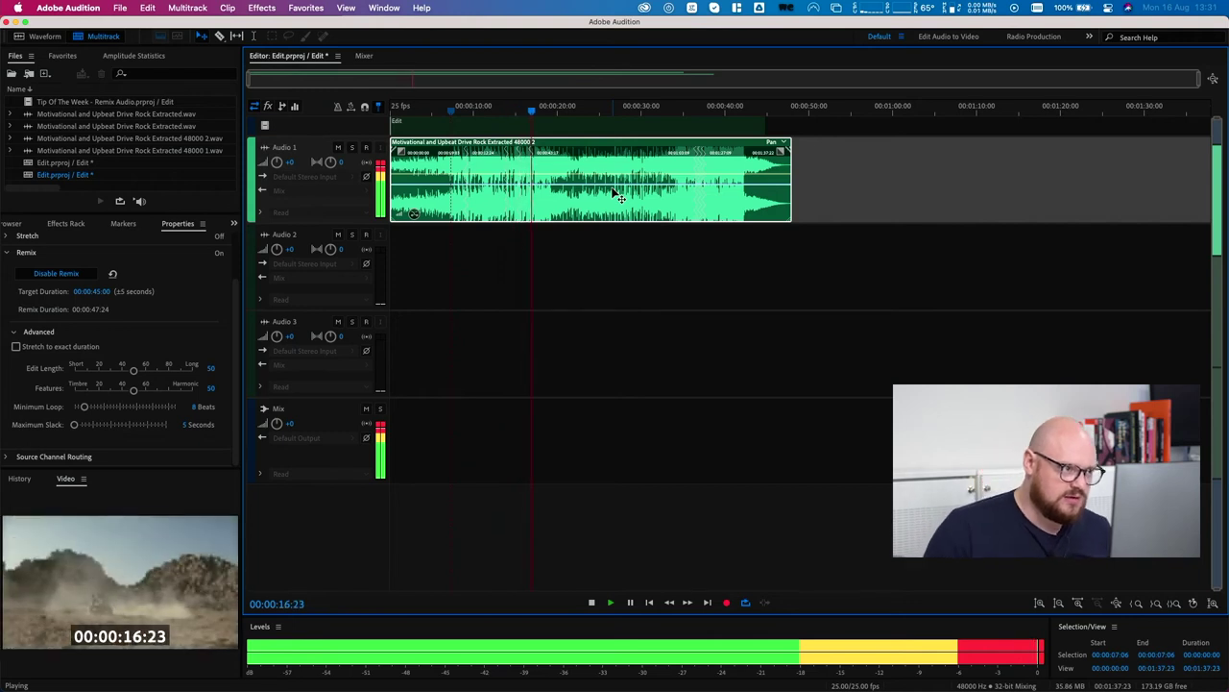
key(space)
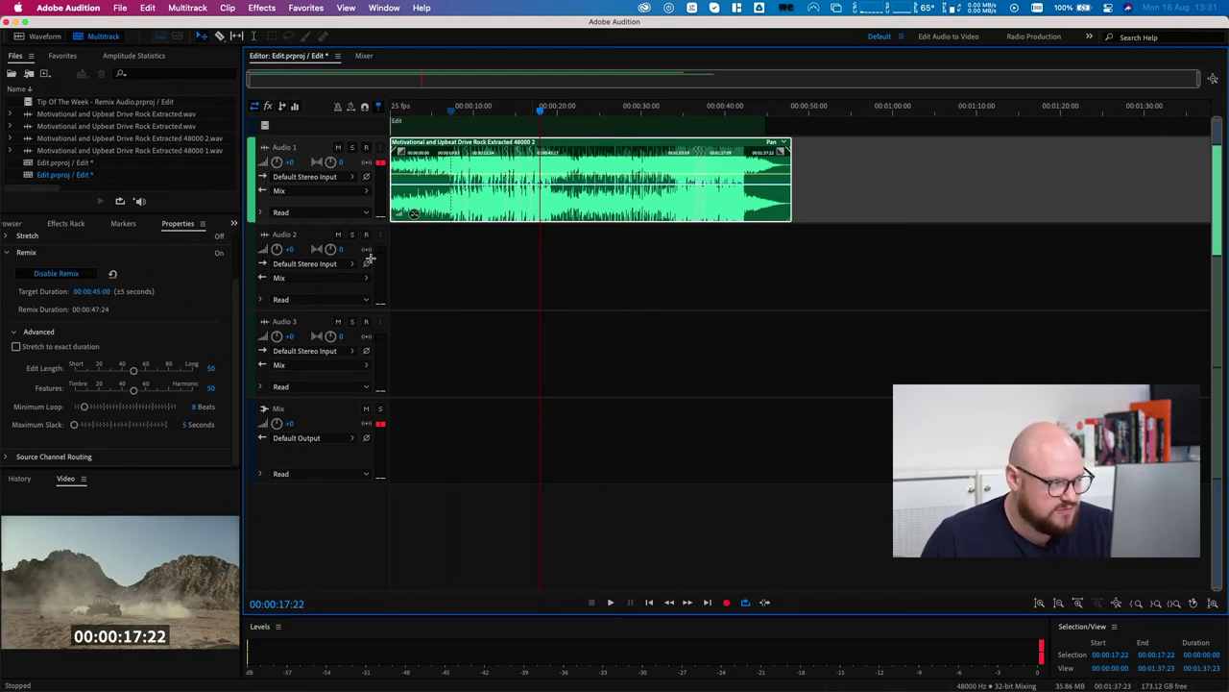
Set the remix target duration of the music clip to 00:00:44:14
click(94, 291)
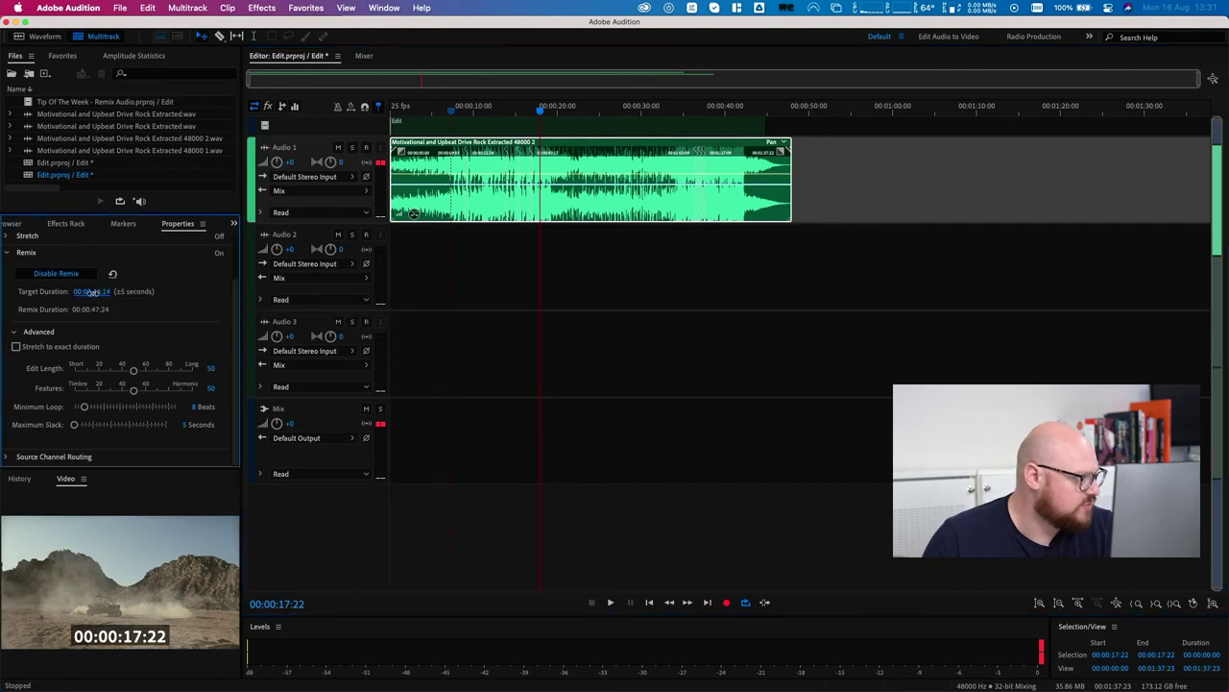
text(4414)
key(Return)
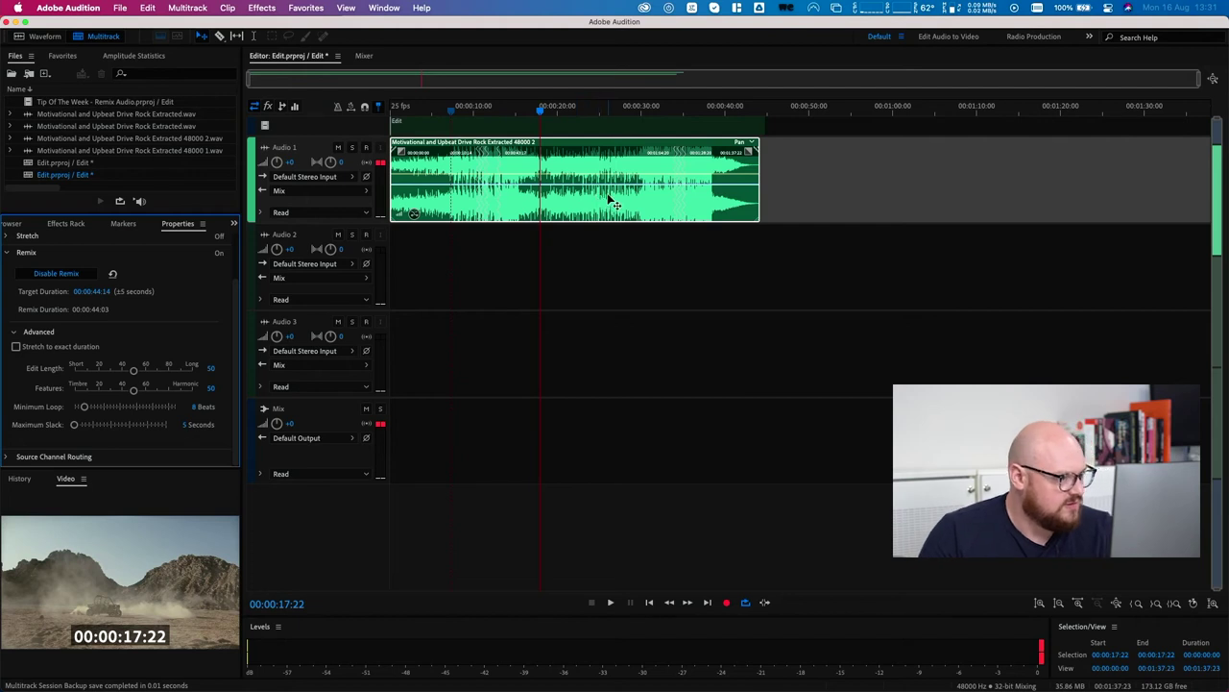
Prepare an export to Adobe Premiere Pro, with the Edit folder inside the project's Adobe Audition Interchange folder as its location
click(187, 8)
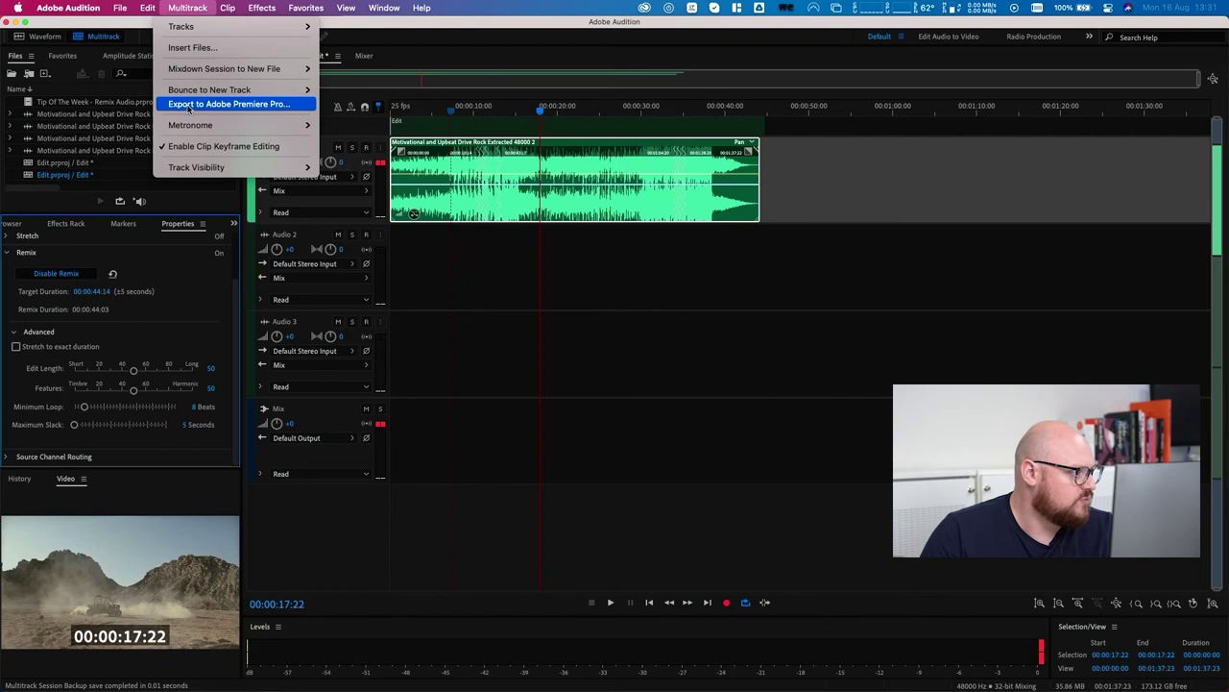
click(299, 107)
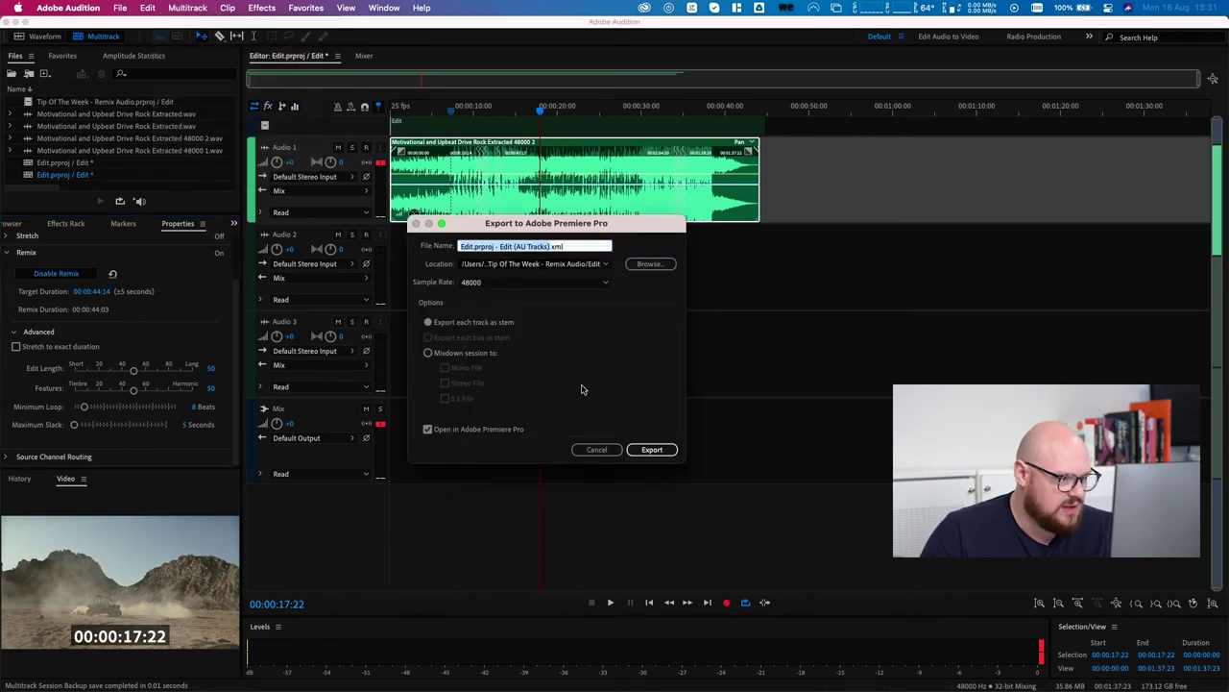
click(605, 264)
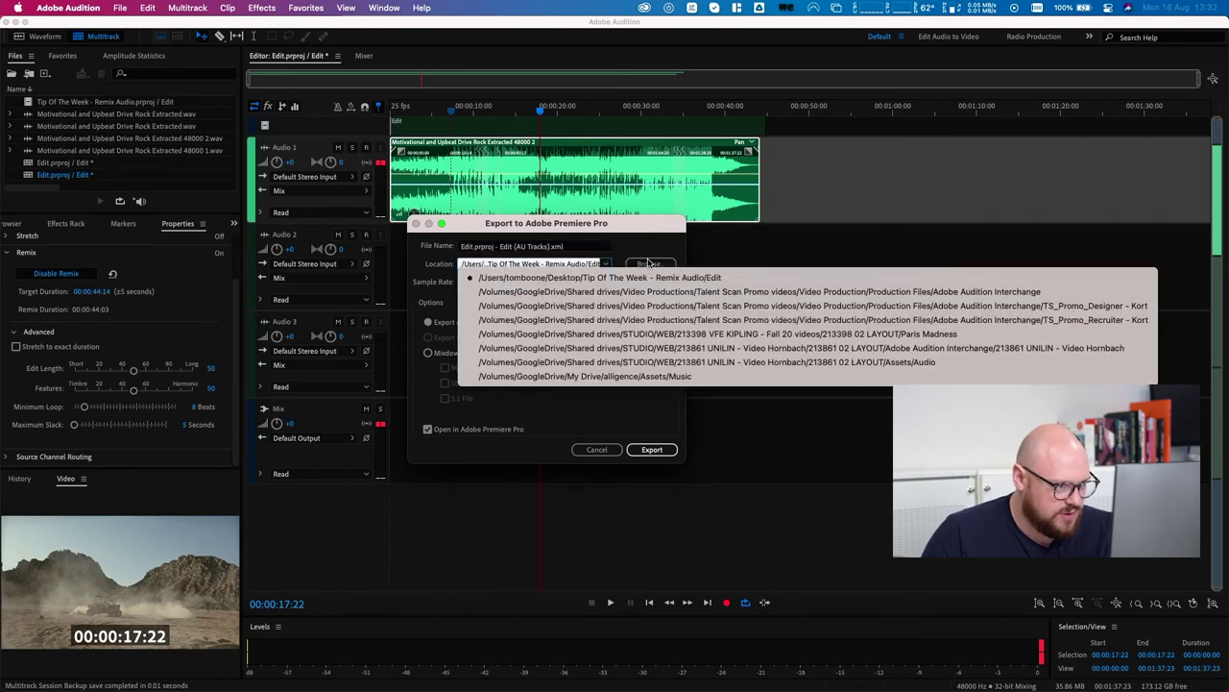
click(650, 267)
click(650, 266)
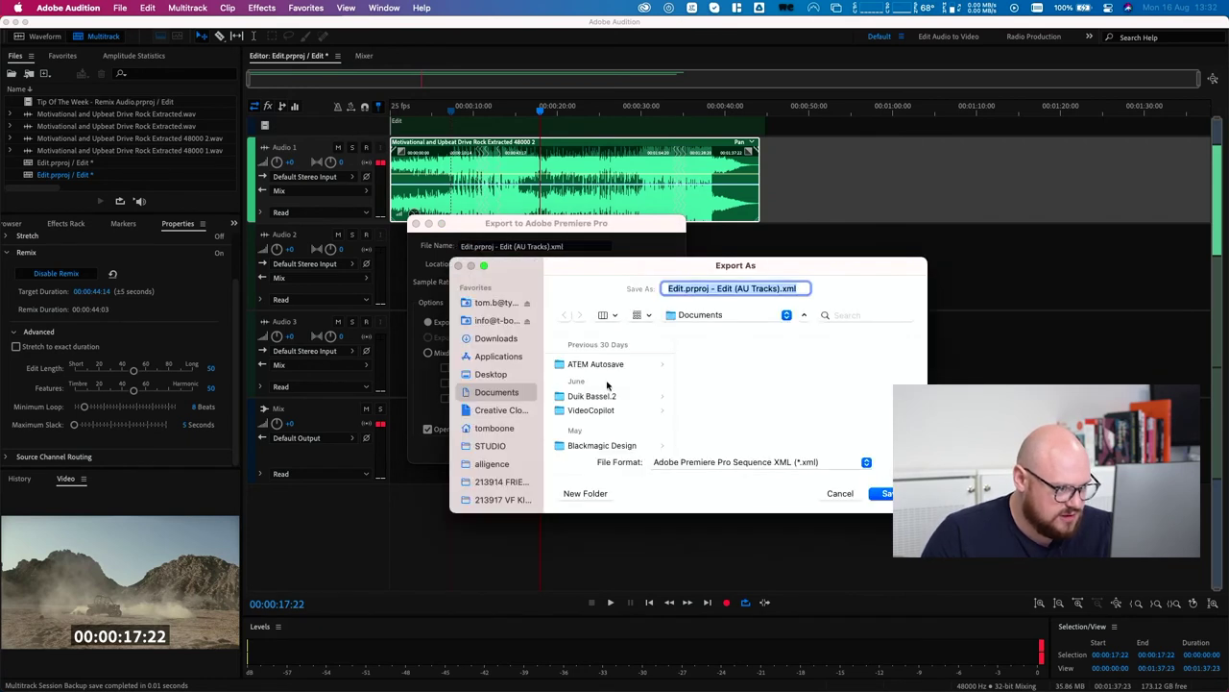
click(500, 374)
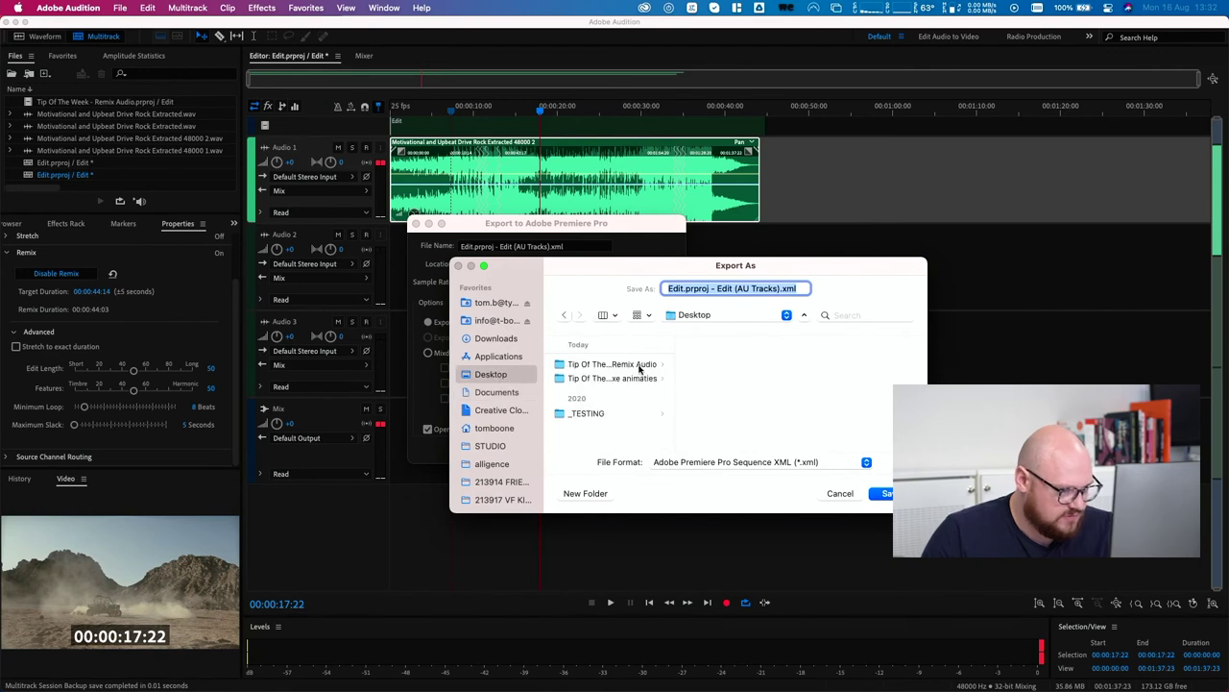
click(640, 366)
click(781, 365)
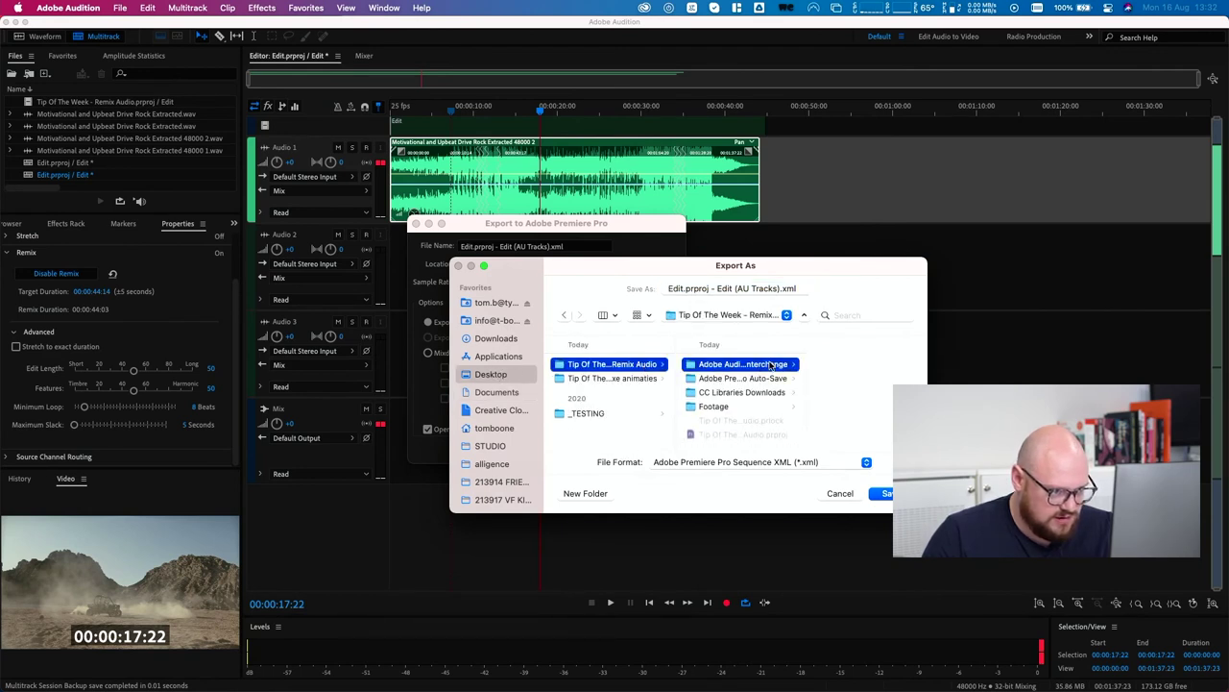
click(842, 371)
click(883, 493)
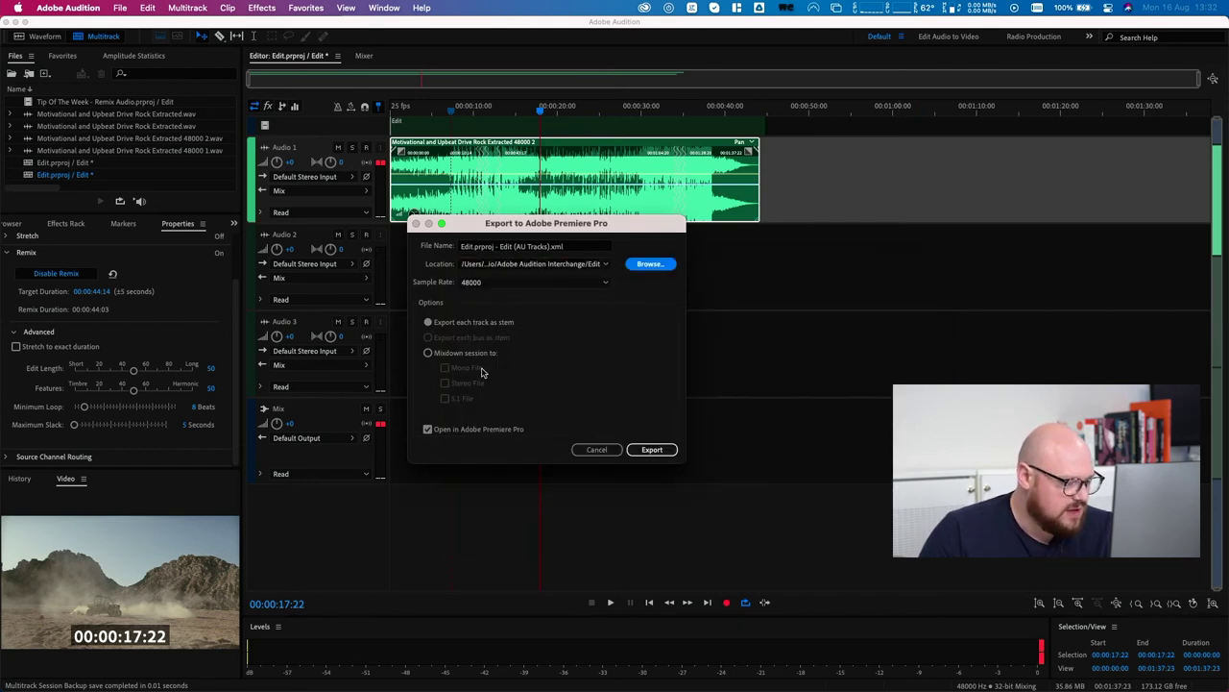
Export the session as a stereo mixdown and open it in Adobe Premiere Pro
click(427, 353)
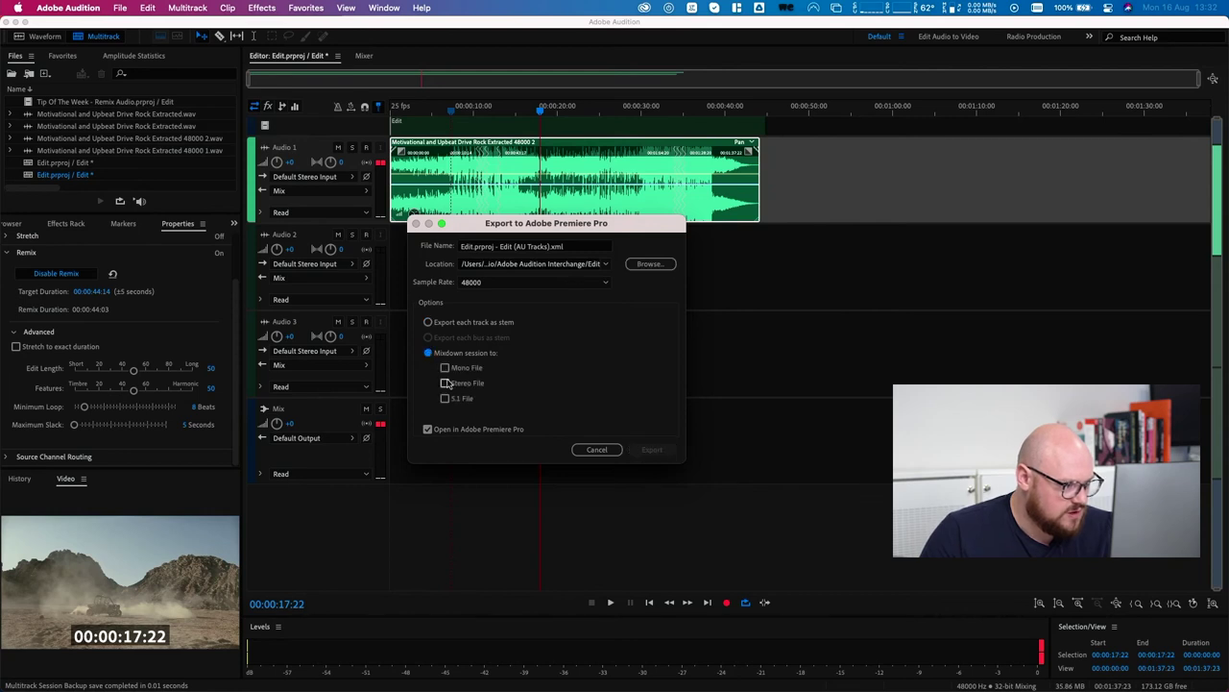
click(445, 384)
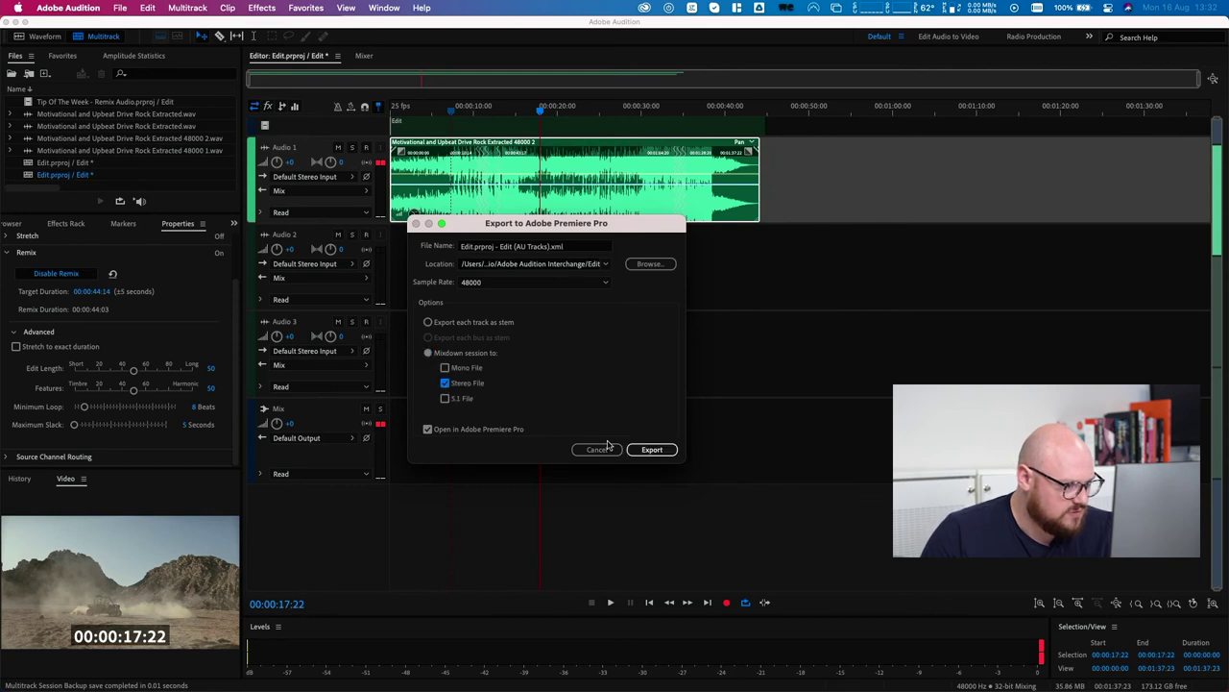
click(666, 452)
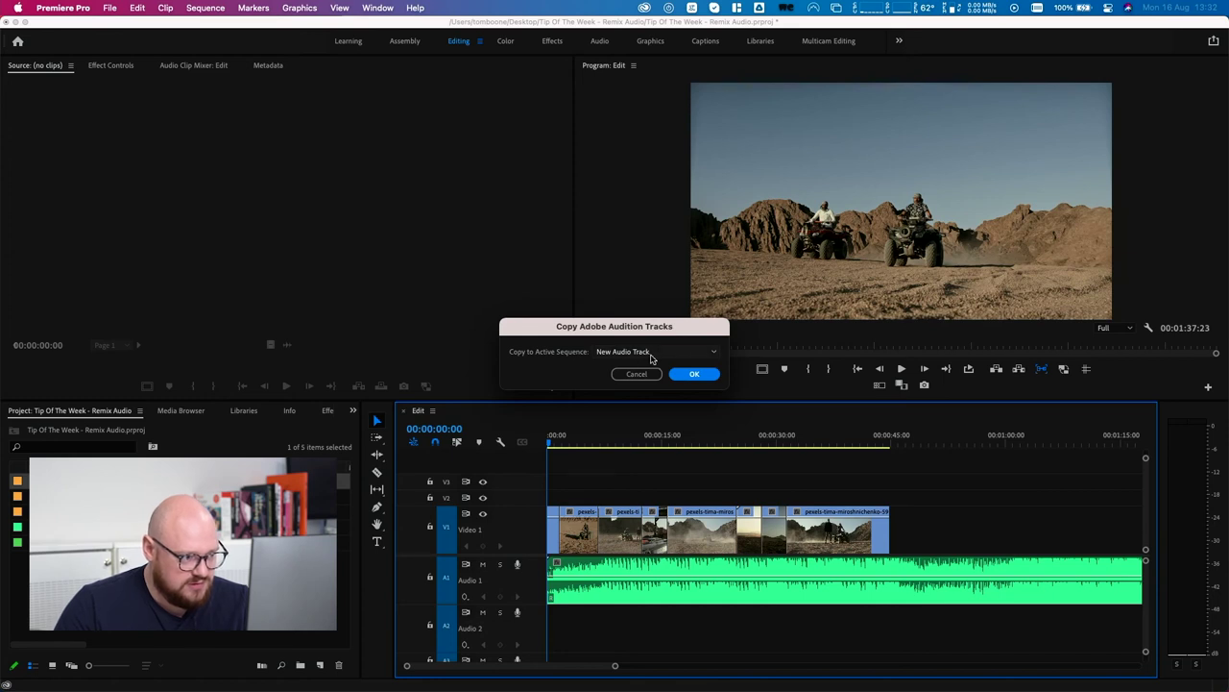
Copy the imported Audition mixdown to the Audio 2 track of the active sequence
click(657, 353)
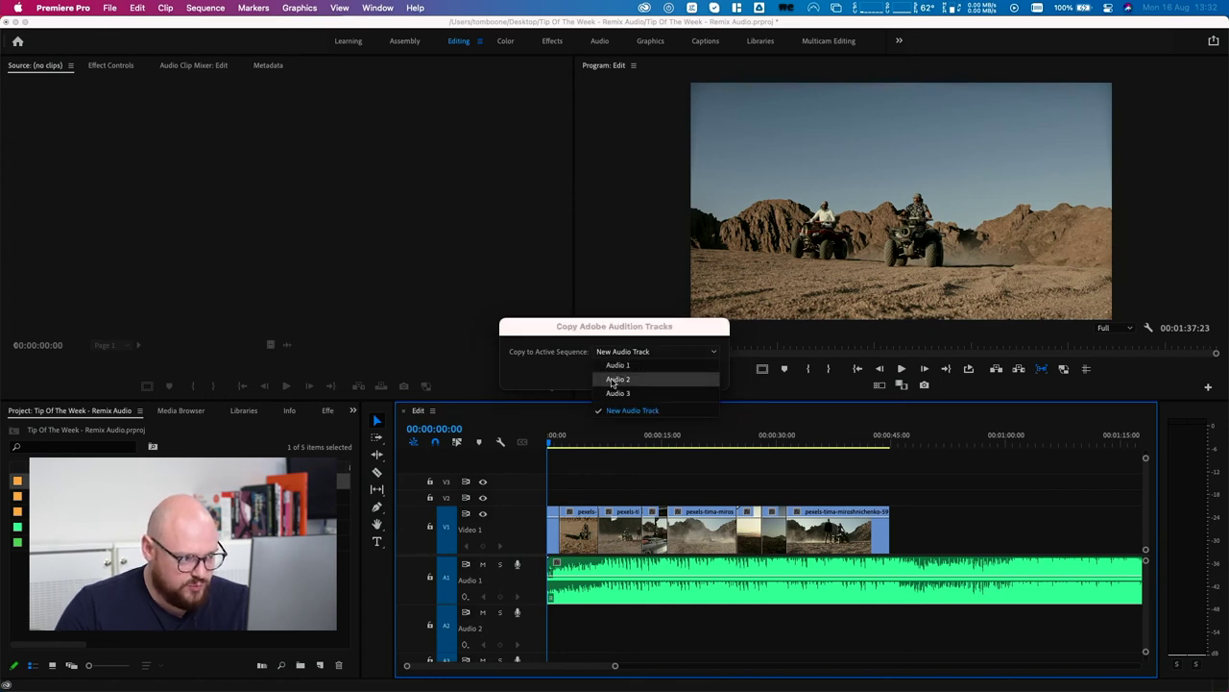
click(608, 380)
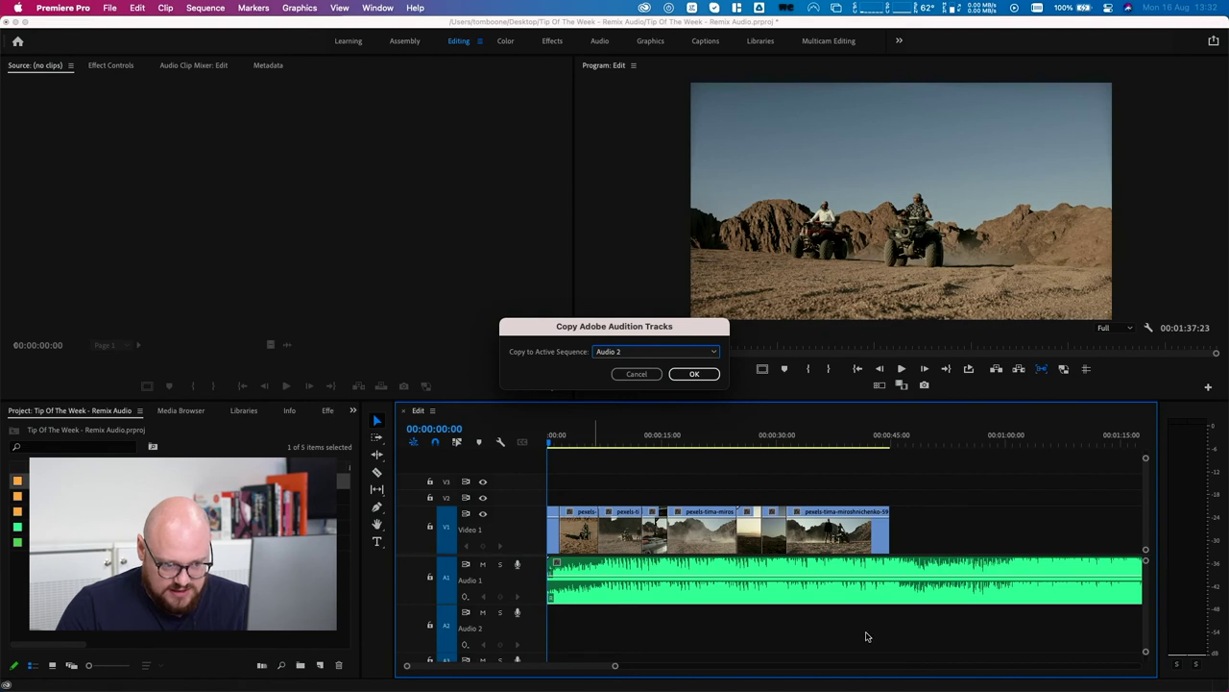
click(702, 375)
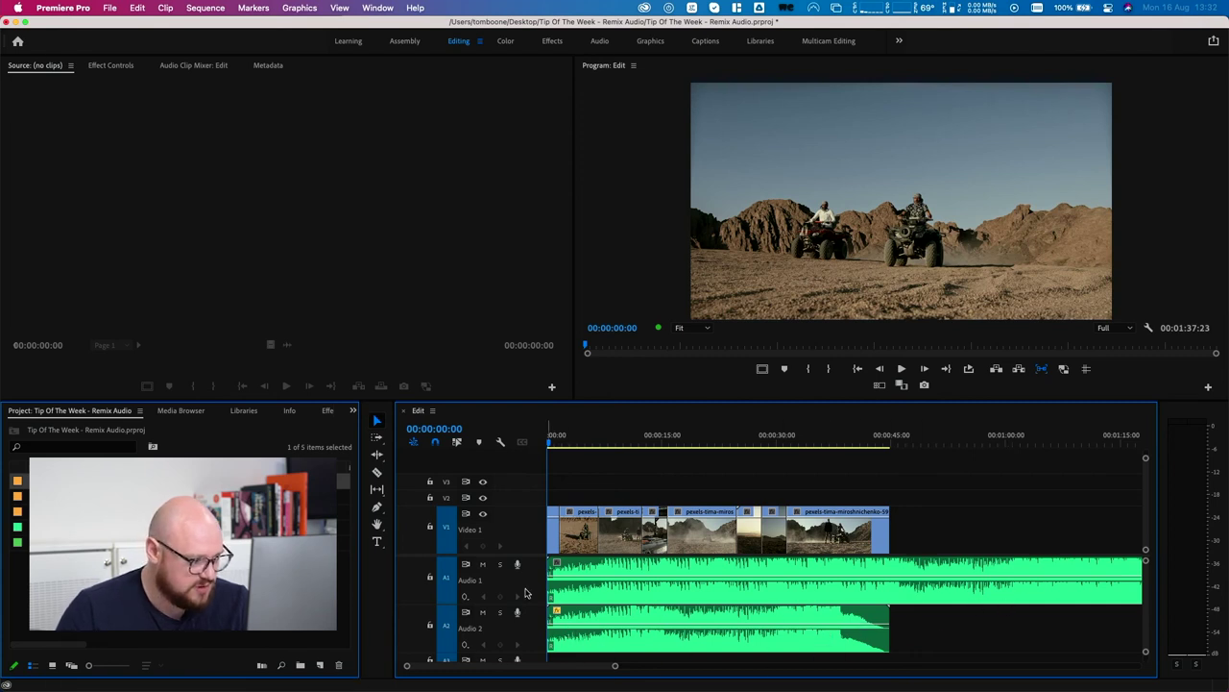
Mute the original music on Audio 1 and play the sequence with the remixed track
click(482, 565)
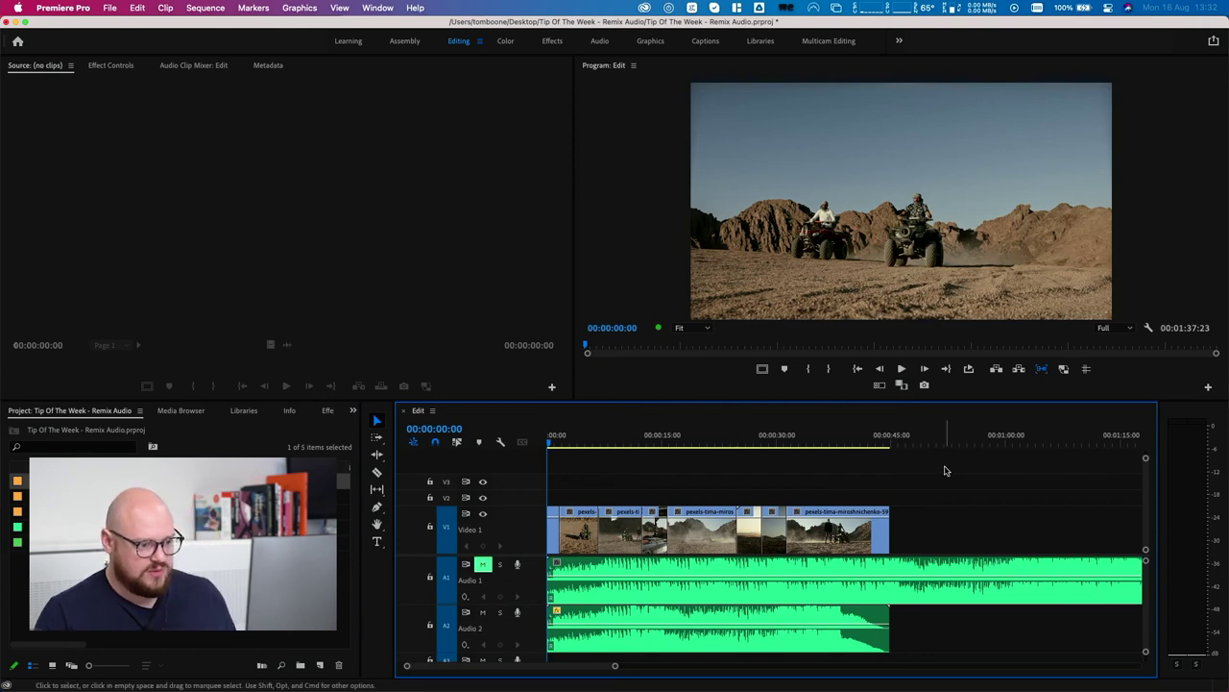
key(space)
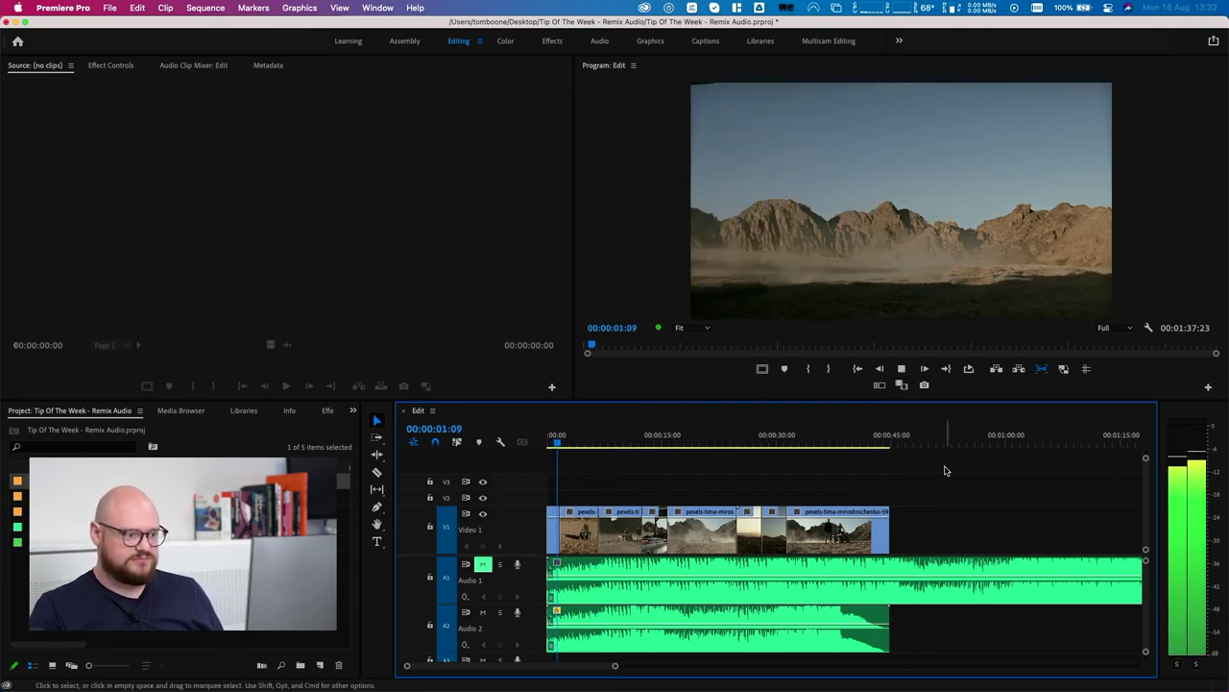